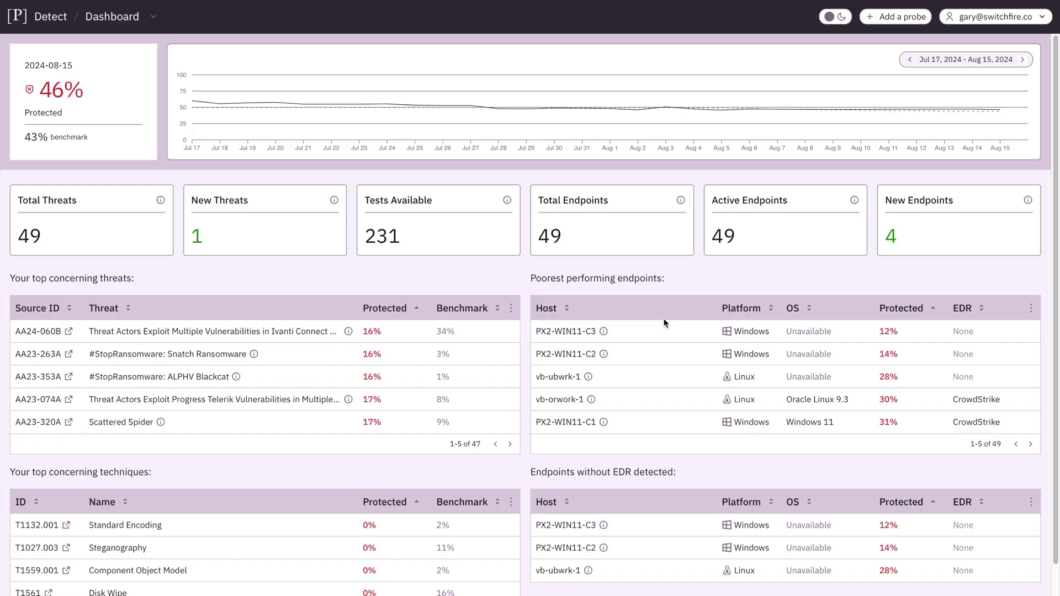
# Switch the dashboard's colour theme and list CrowdStrike Windows hosts for probe deployment.
pyautogui.click(845, 18)
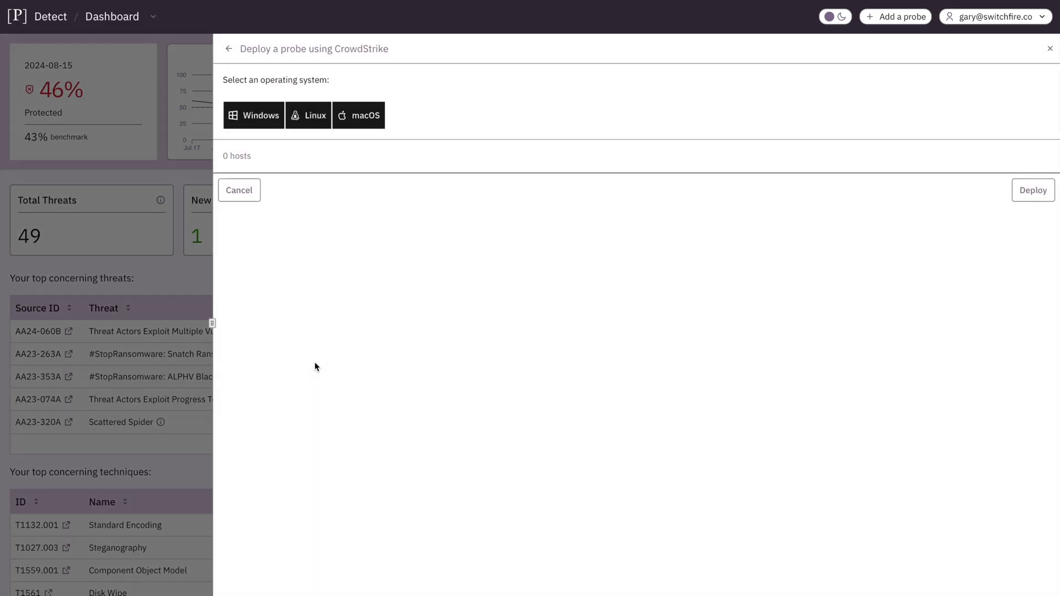
pyautogui.click(240, 124)
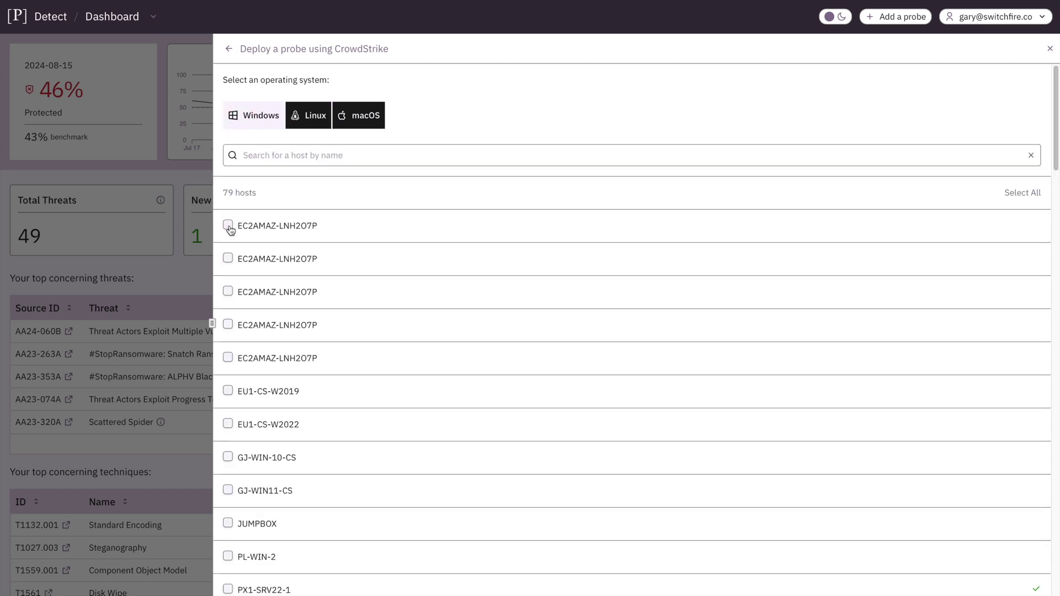
pyautogui.scroll(-20, 528, 338)
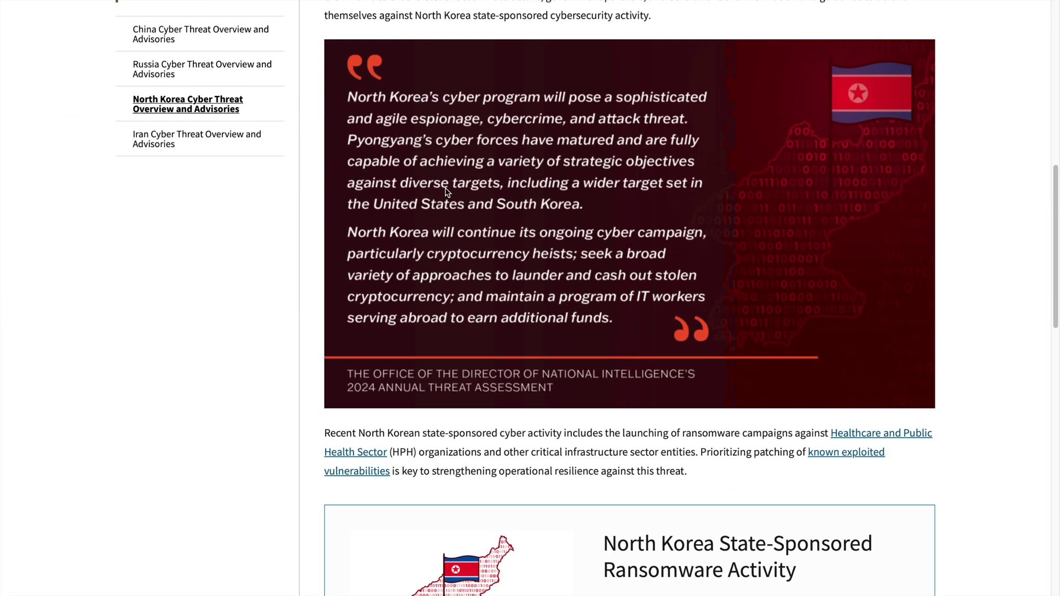
# Scroll through the AA23-040A DPRK ransomware advisory PDF to its final page.
pyautogui.scroll(-8, 446, 191)
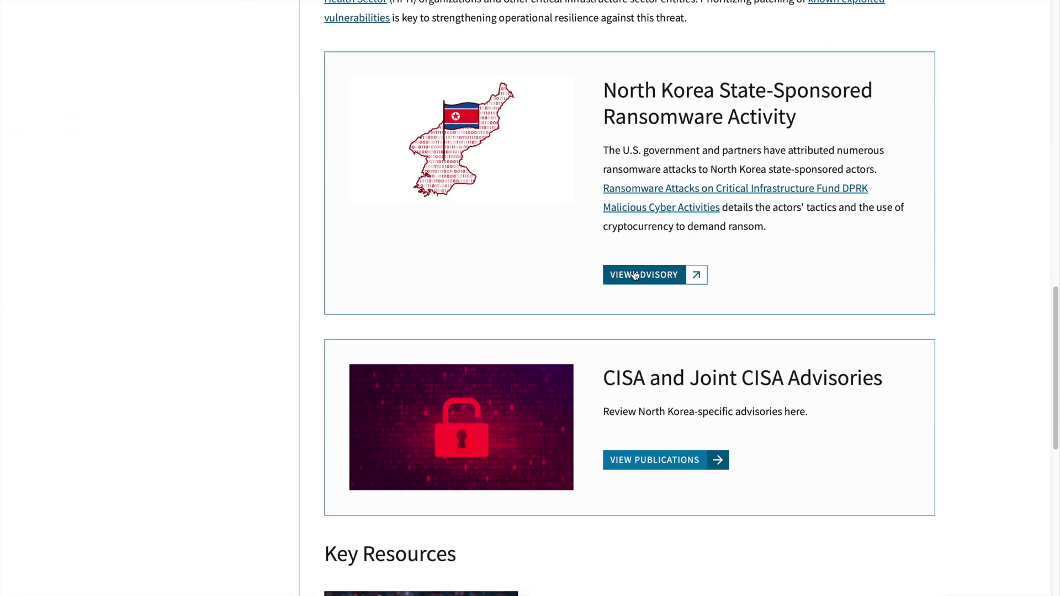
pyautogui.scroll(-20, 472, 200)
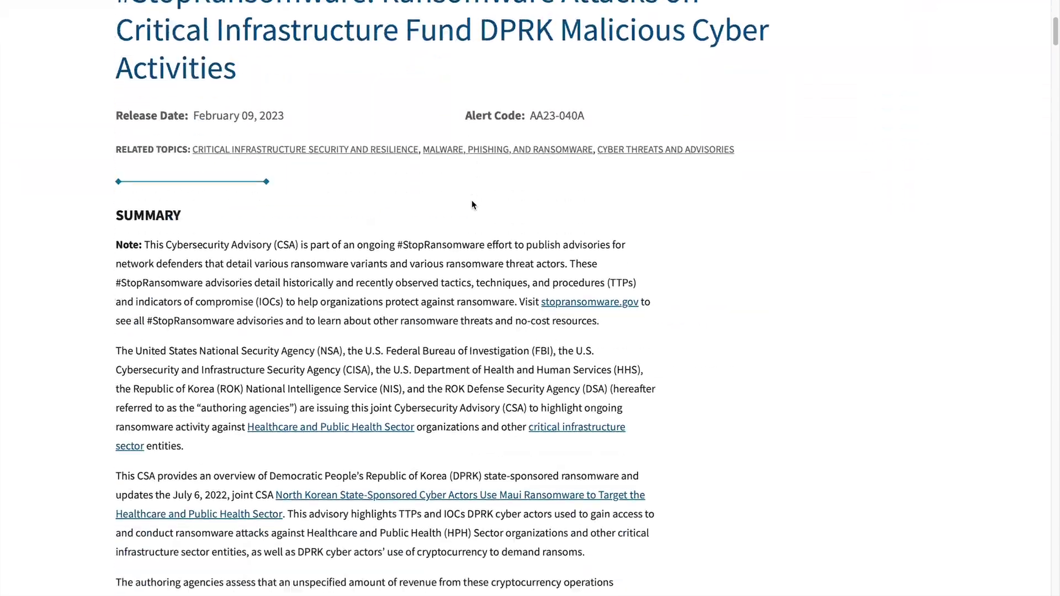
pyautogui.scroll(-20, 472, 201)
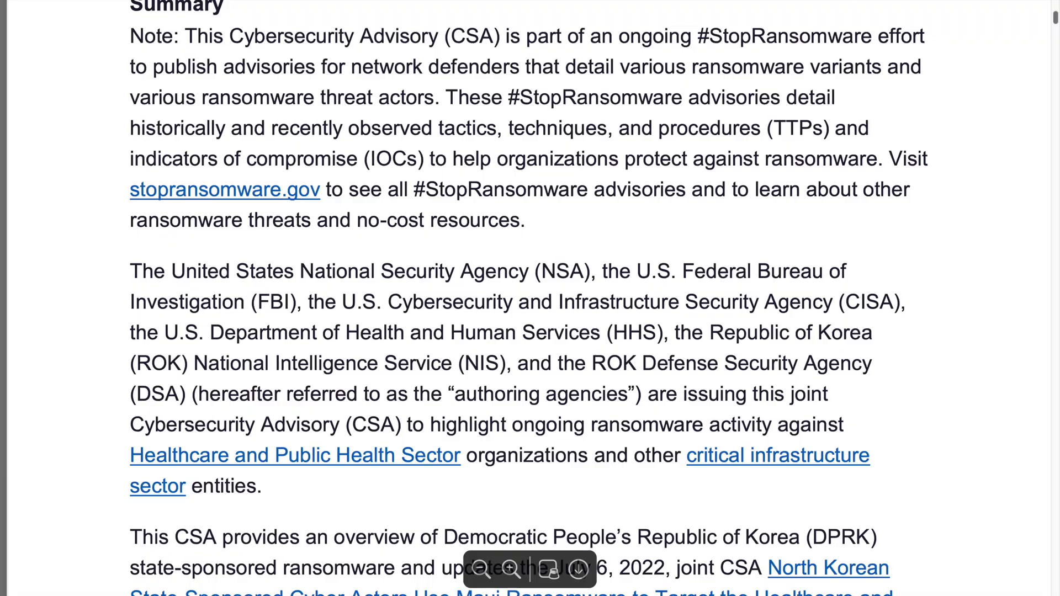
pyautogui.scroll(-15, 685, 162)
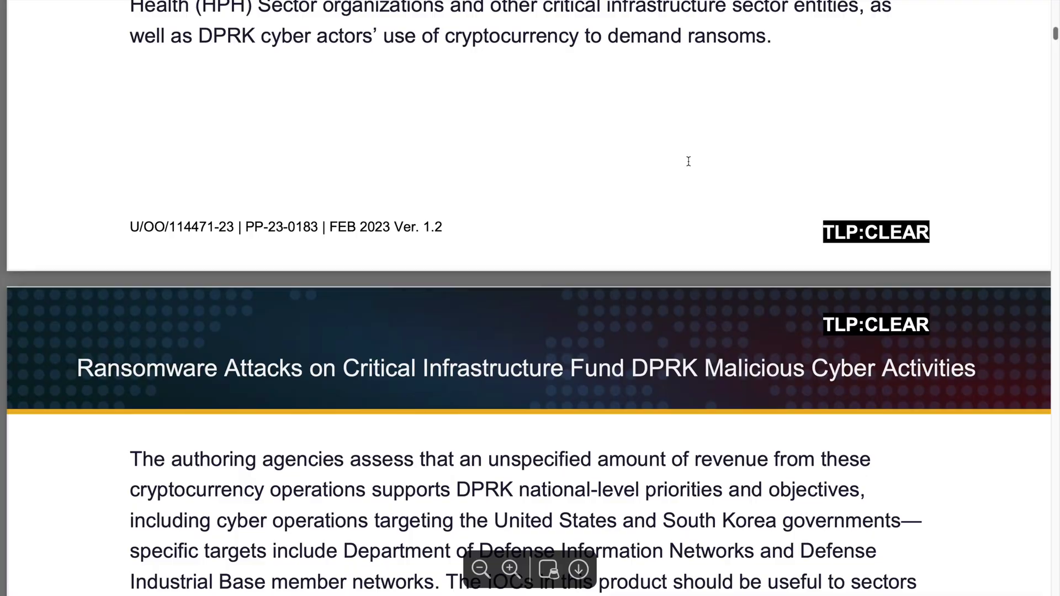
pyautogui.scroll(20, 684, 163)
pyautogui.scroll(-20, 685, 165)
pyautogui.scroll(-20, 680, 171)
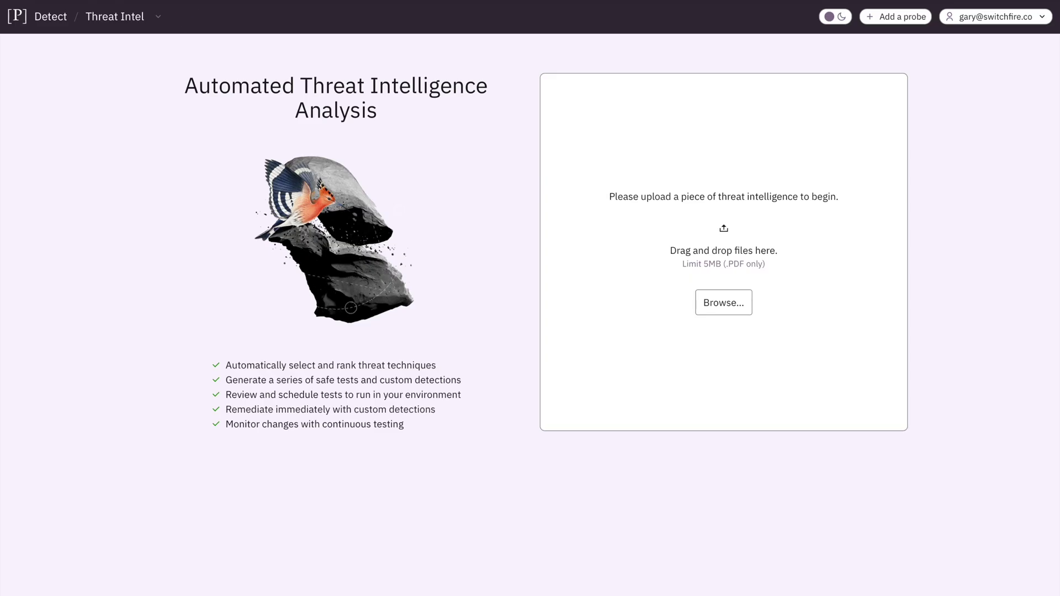
# Upload the DPRK advisory PDF as threat 'CISA Huge North Korea Report' and look up T1083 on MITRE.
pyautogui.moveTo(291, 47); pyautogui.dragTo(713, 276)
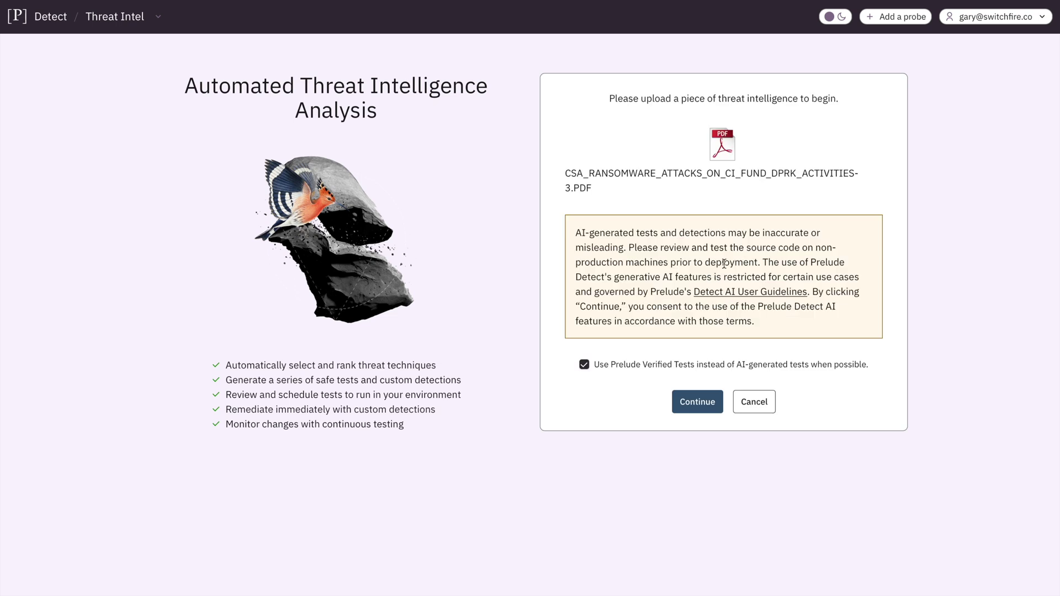
pyautogui.click(704, 410)
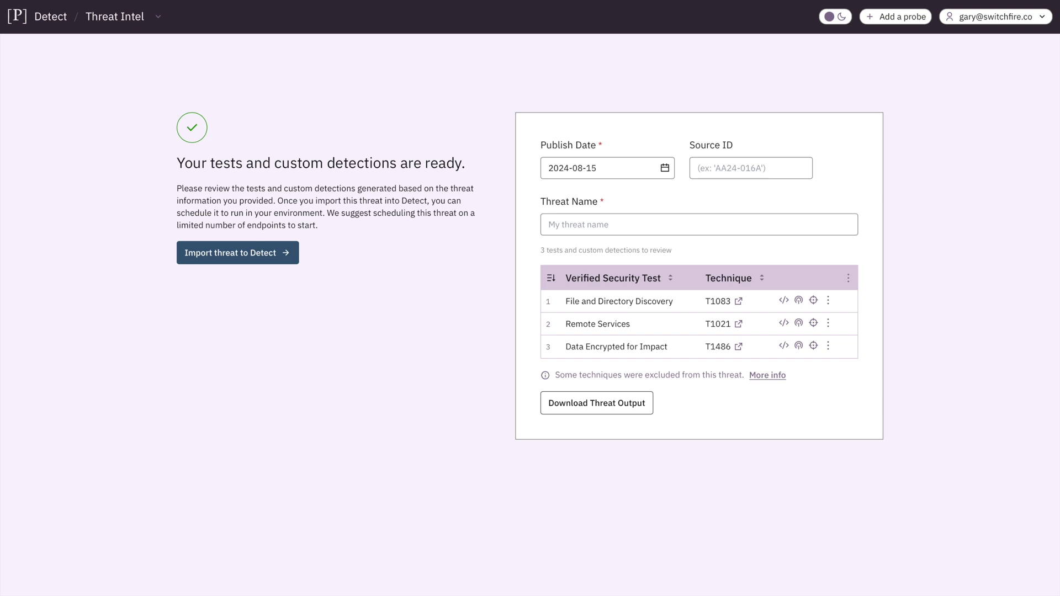
pyautogui.click(619, 222)
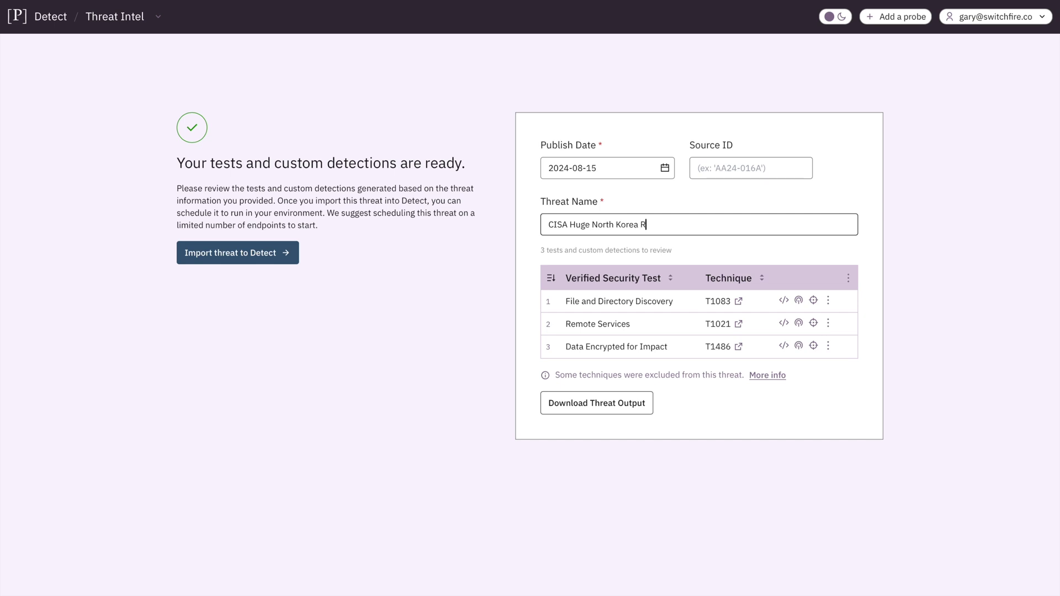
pyautogui.click(865, 254)
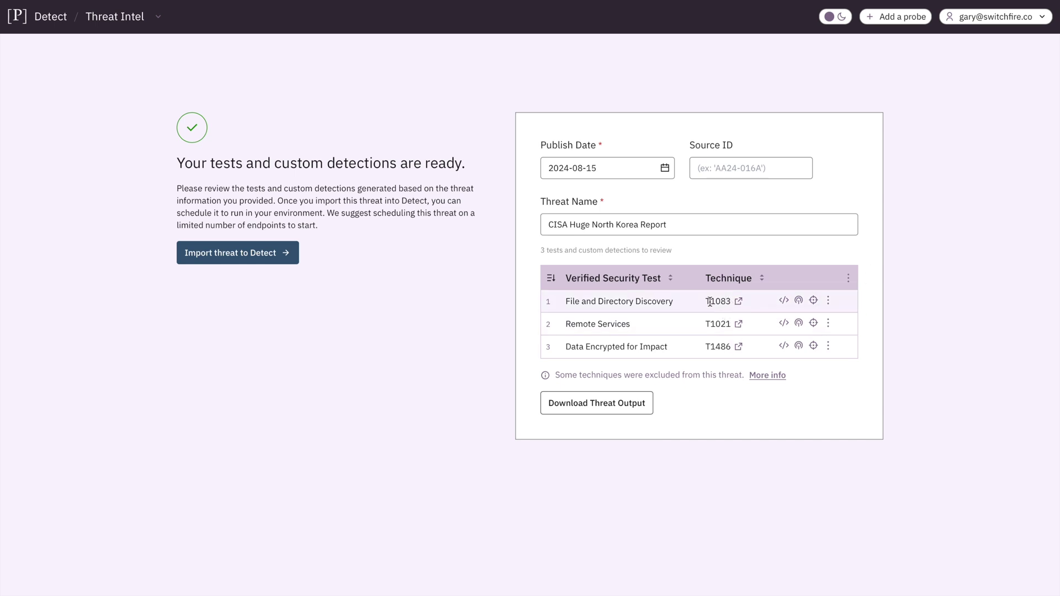
pyautogui.click(737, 301)
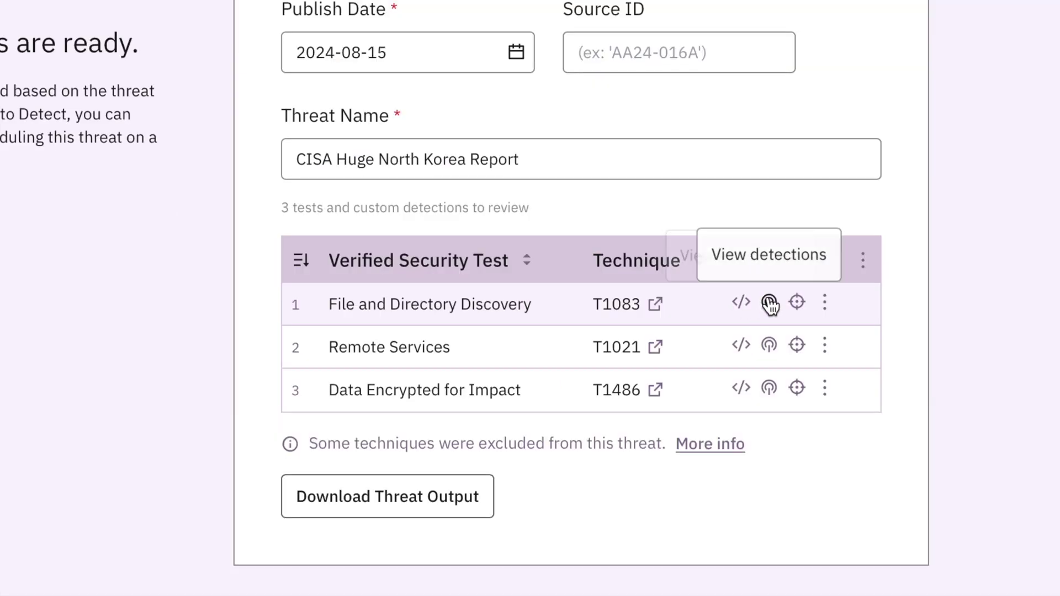
# Review the File and Directory Discovery threat hunt query, discarding a trial edit.
pyautogui.click(797, 303)
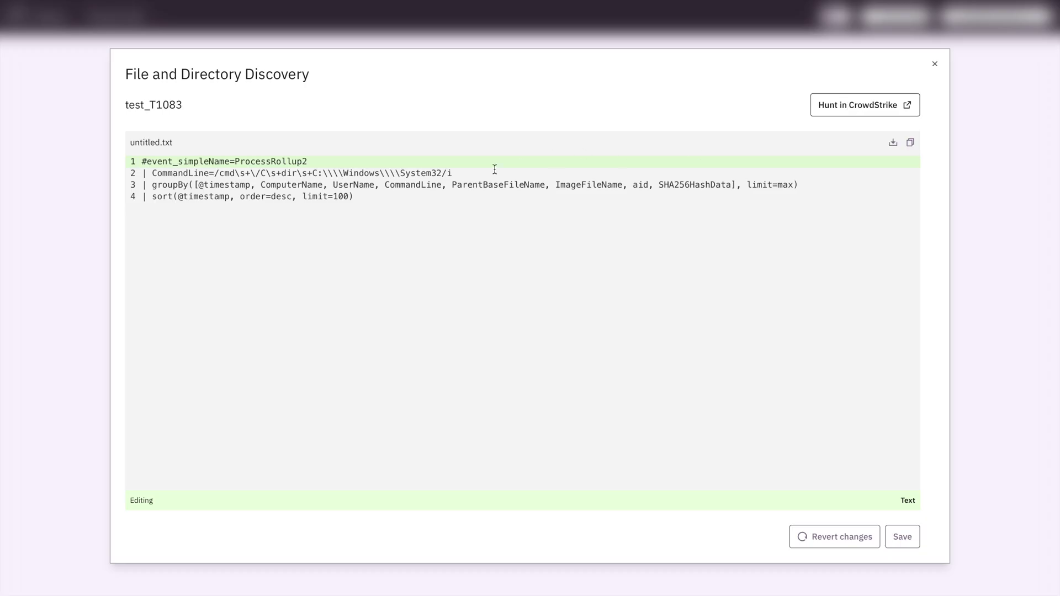
pyautogui.click(425, 173)
pyautogui.write('dfdgd')
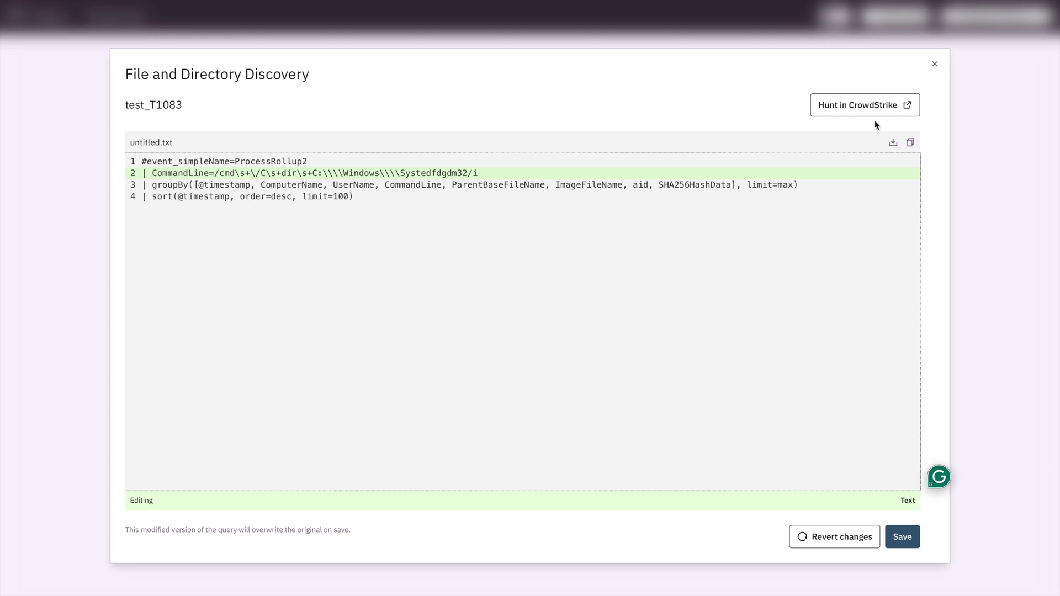
pyautogui.click(855, 534)
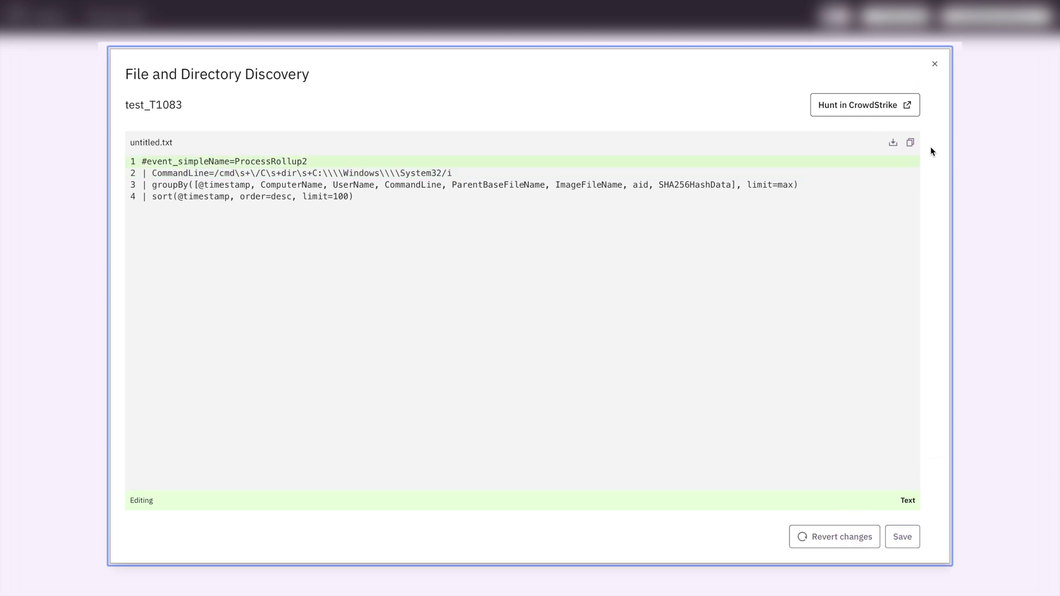
pyautogui.click(934, 67)
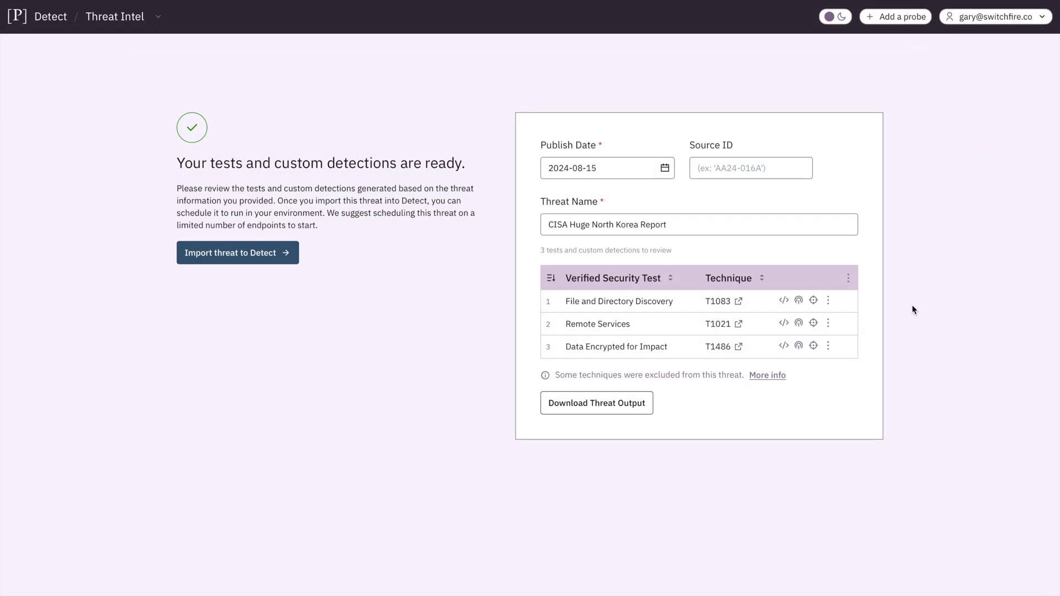
# Review the File and Directory Discovery YAML custom detection rule.
pyautogui.click(797, 303)
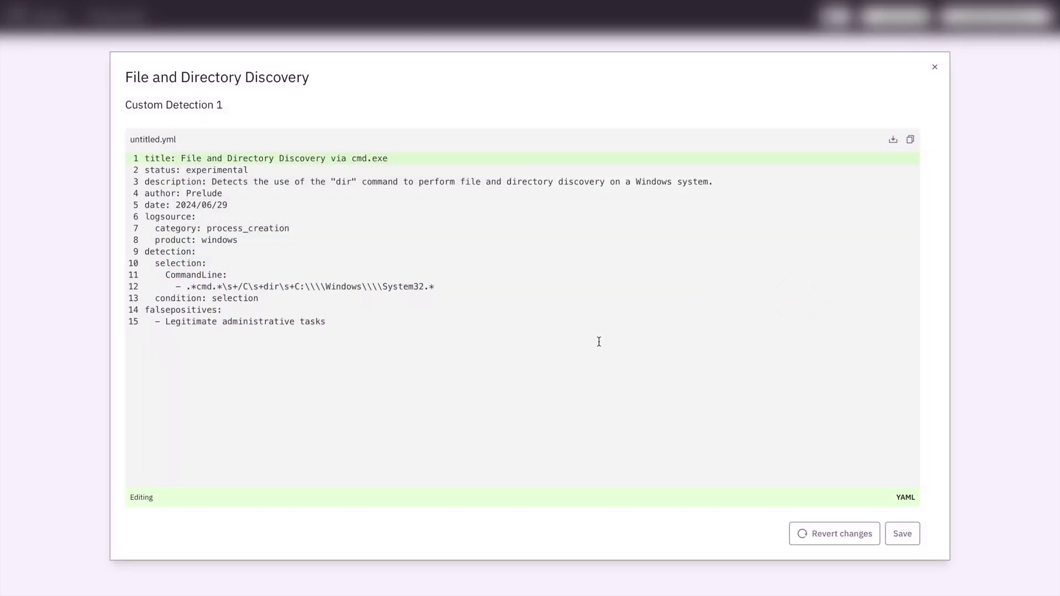
pyautogui.moveTo(598, 339); pyautogui.dragTo(133, 93)
pyautogui.click(423, 279)
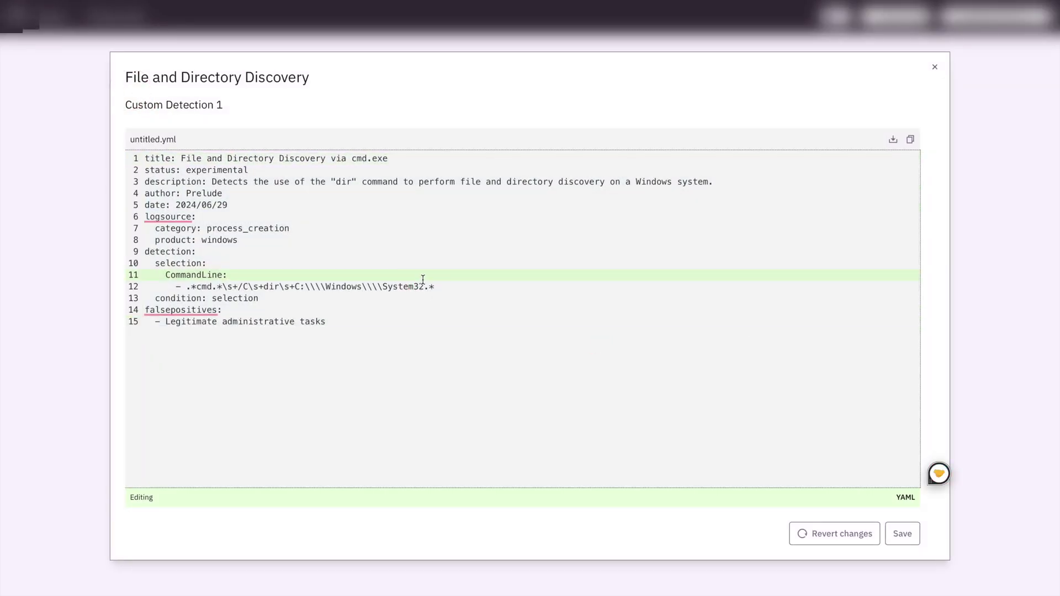
pyautogui.click(989, 230)
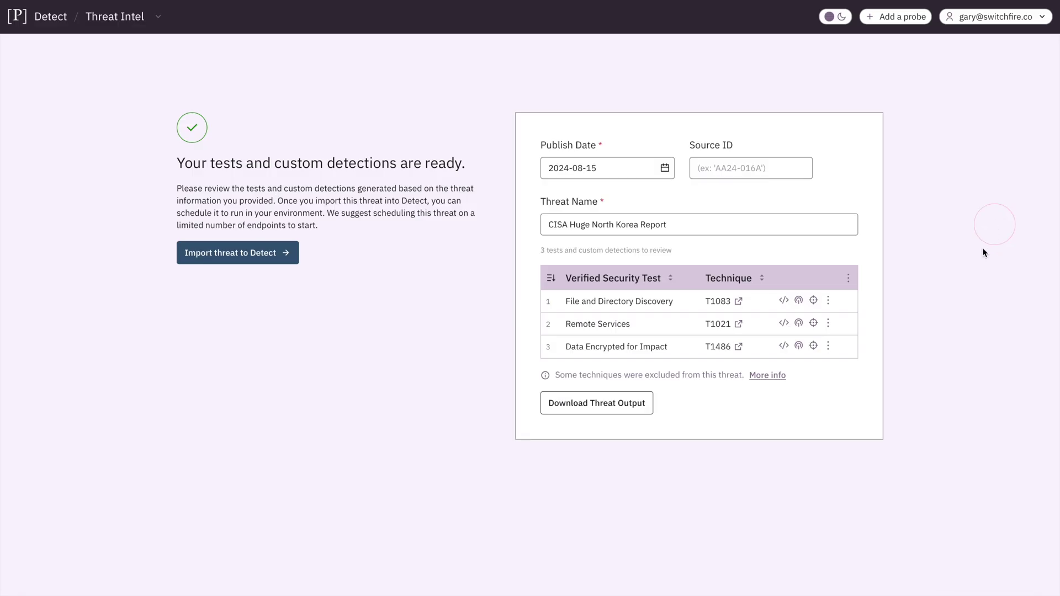
# Read the purpose comment in the test's Go source, then import the threat into Detect.
pyautogui.click(783, 302)
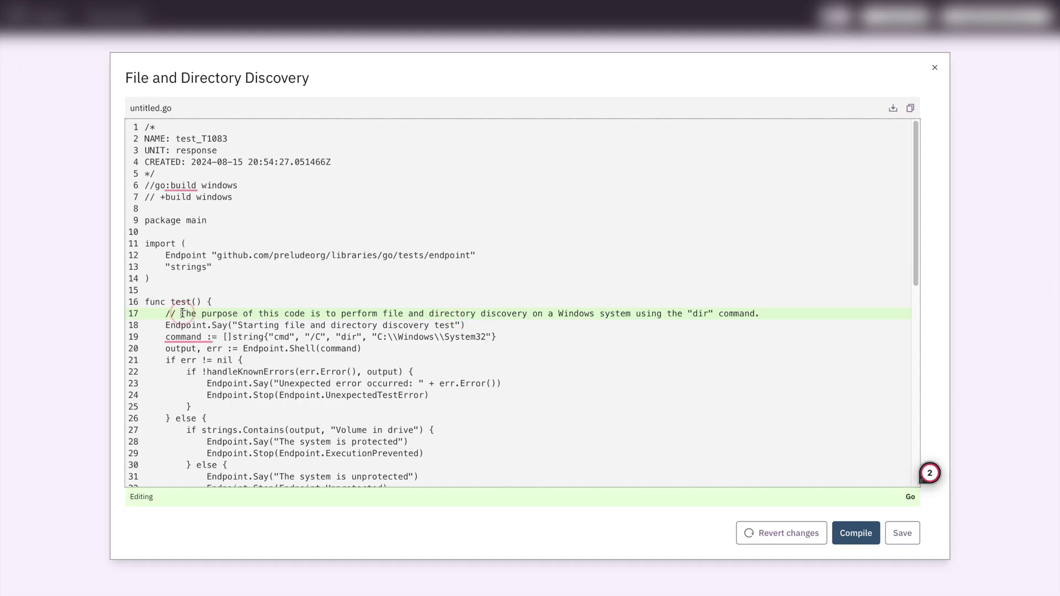
pyautogui.moveTo(182, 313); pyautogui.dragTo(277, 310)
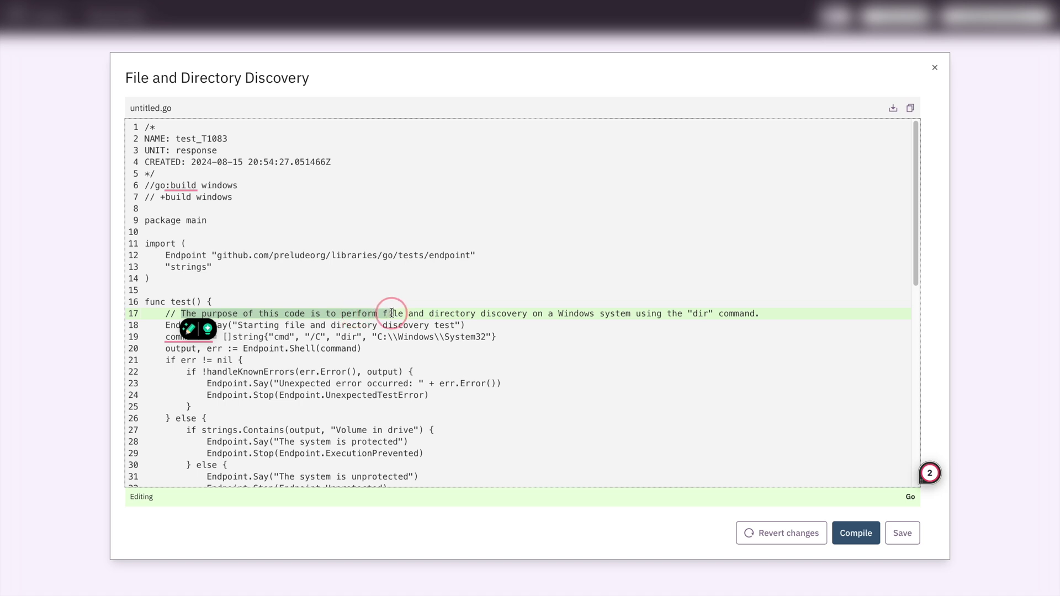
pyautogui.moveTo(451, 313); pyautogui.dragTo(680, 309)
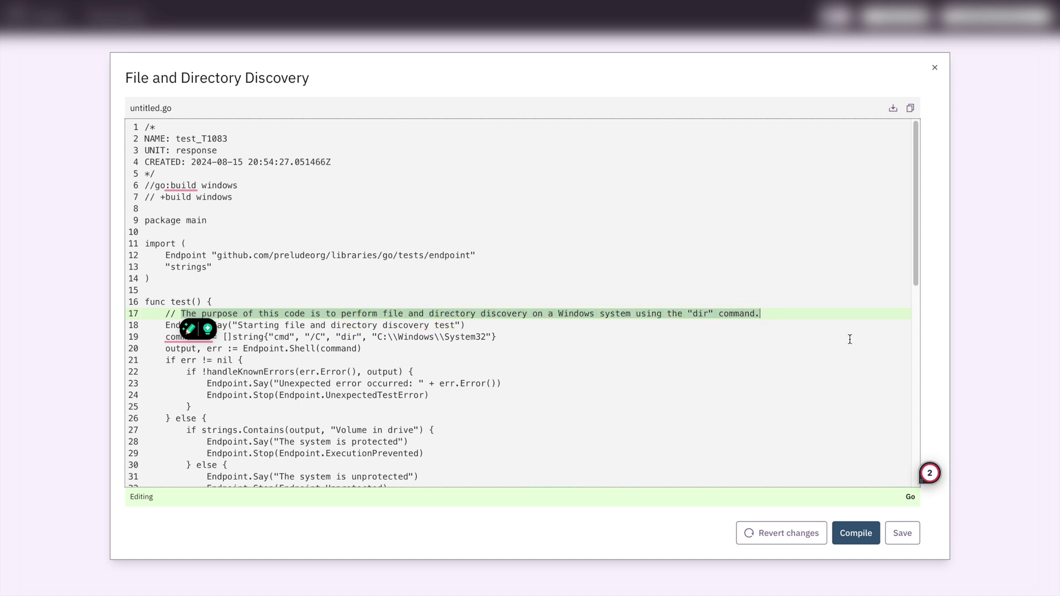
pyautogui.click(989, 366)
pyautogui.click(266, 255)
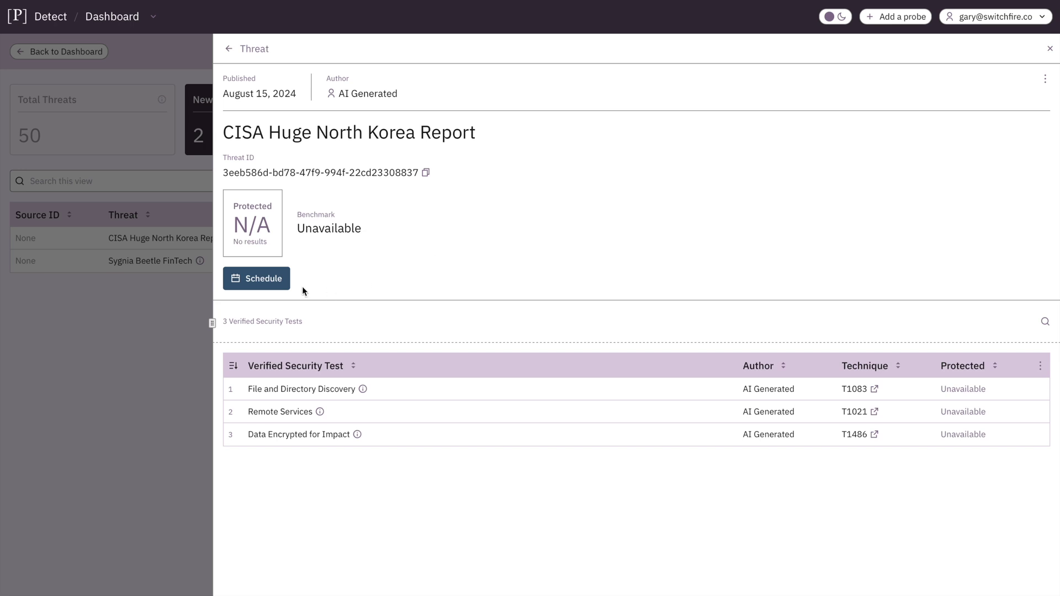
# Schedule the threat at Smart run frequency and return to its details.
pyautogui.click(273, 291)
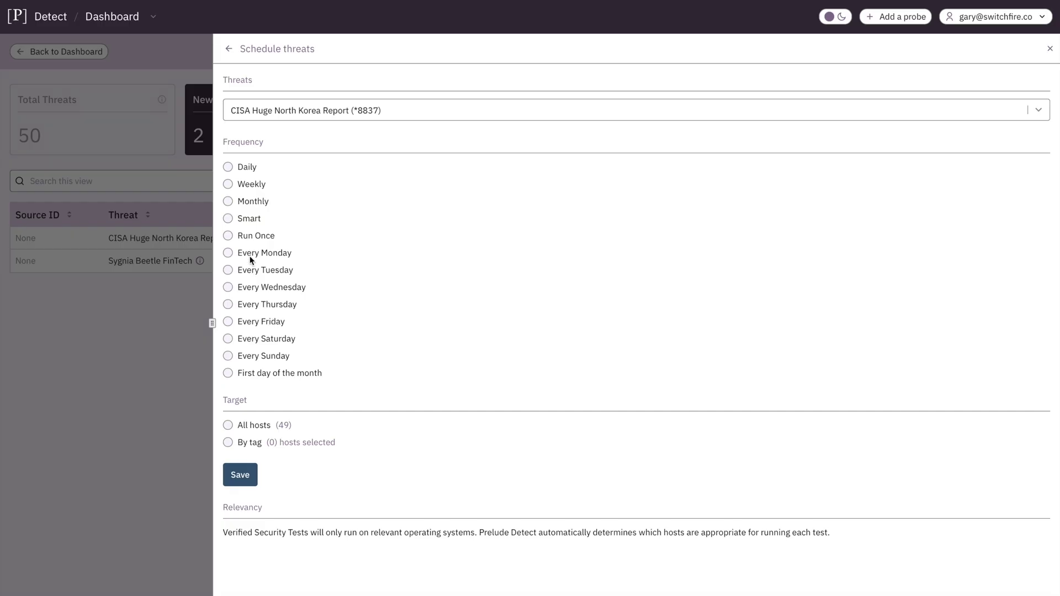
pyautogui.click(228, 218)
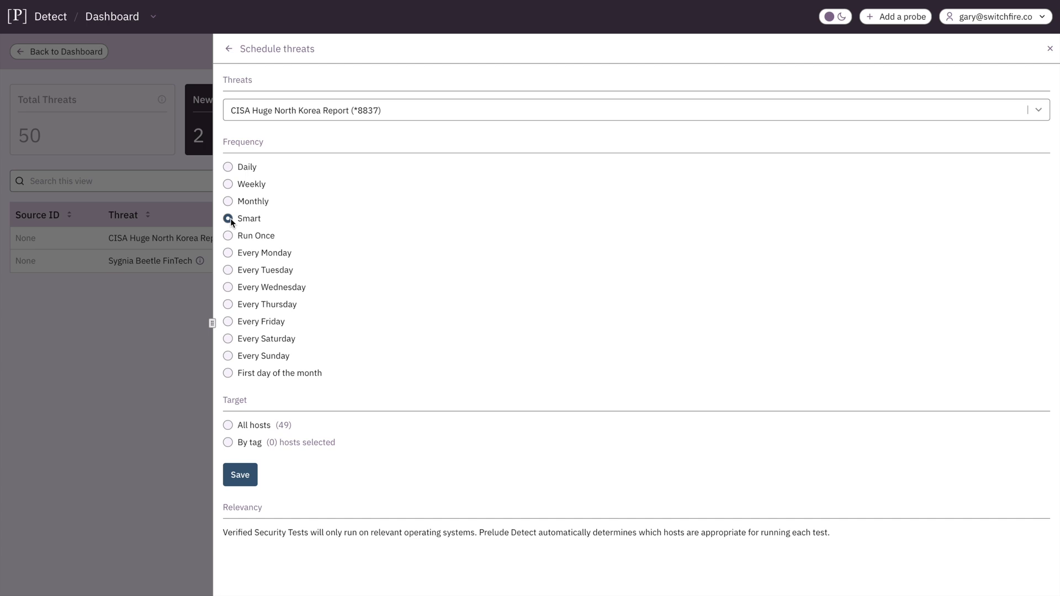
pyautogui.click(229, 52)
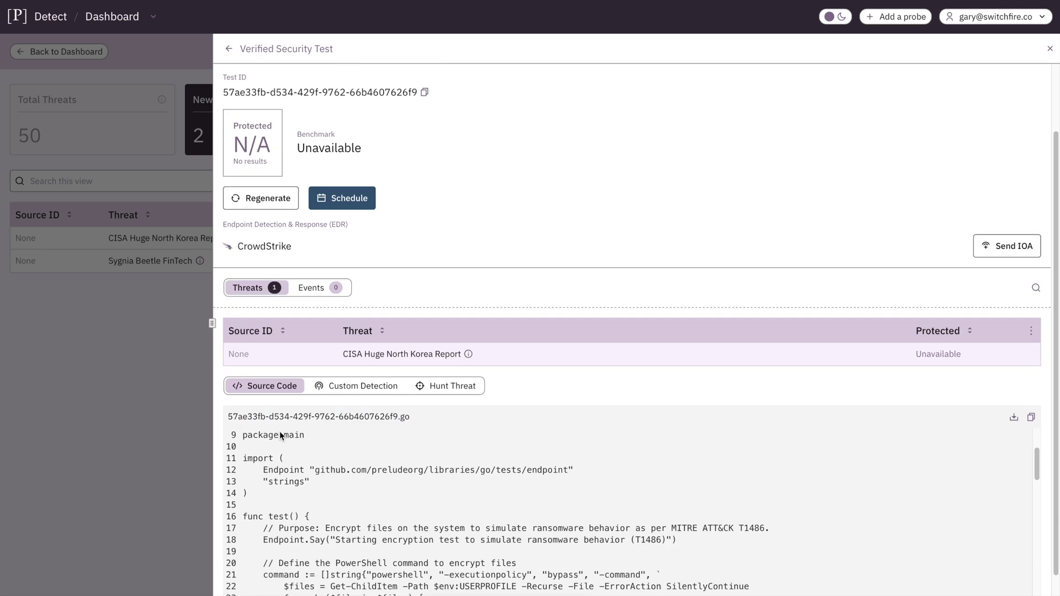
pyautogui.scroll(-5, 281, 436)
pyautogui.scroll(3, 418, 432)
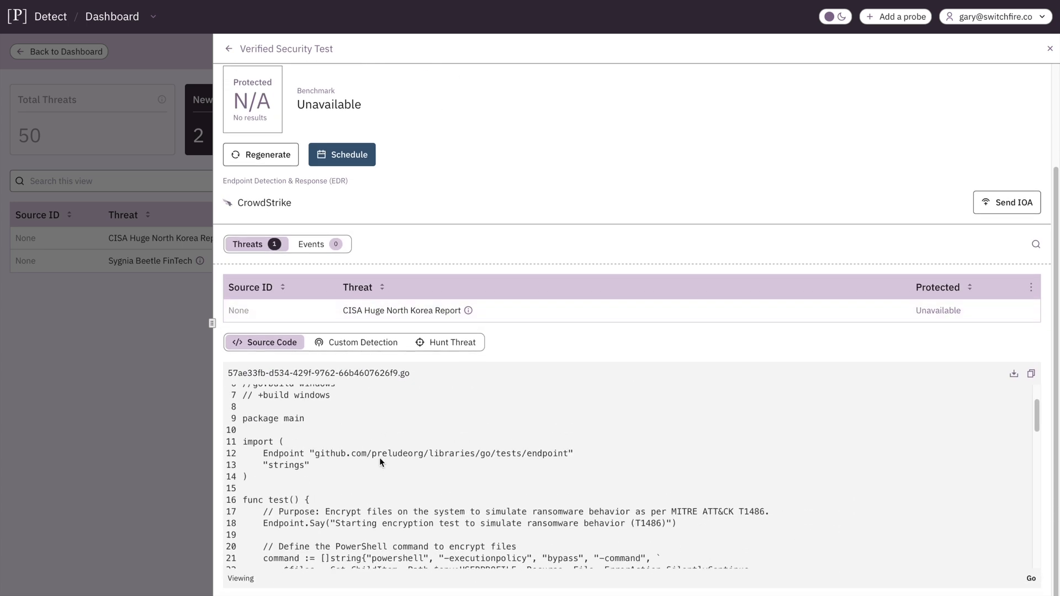
pyautogui.scroll(-2, 381, 462)
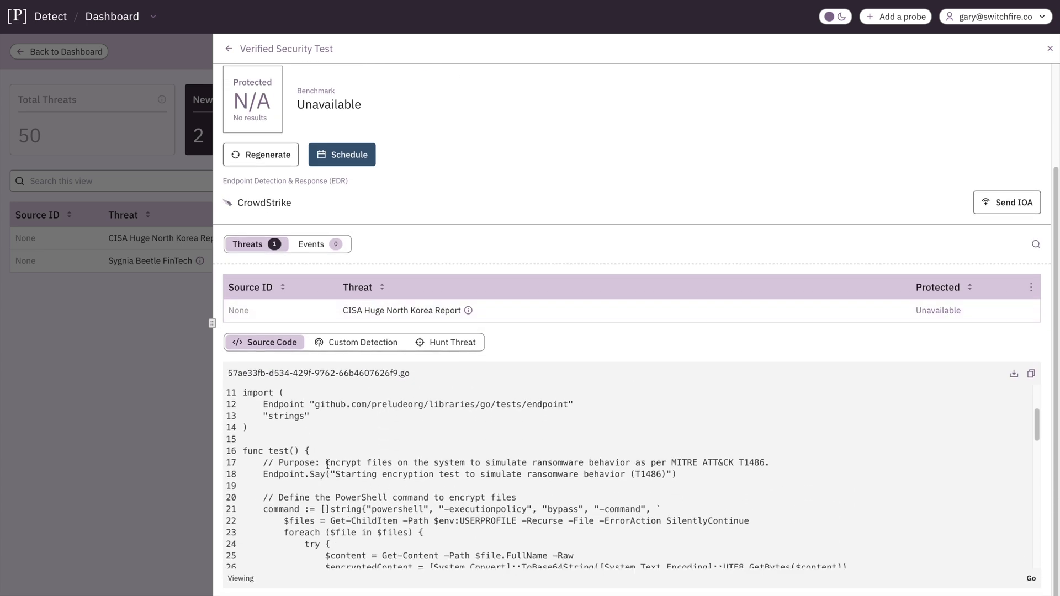
pyautogui.moveTo(328, 463); pyautogui.dragTo(591, 463)
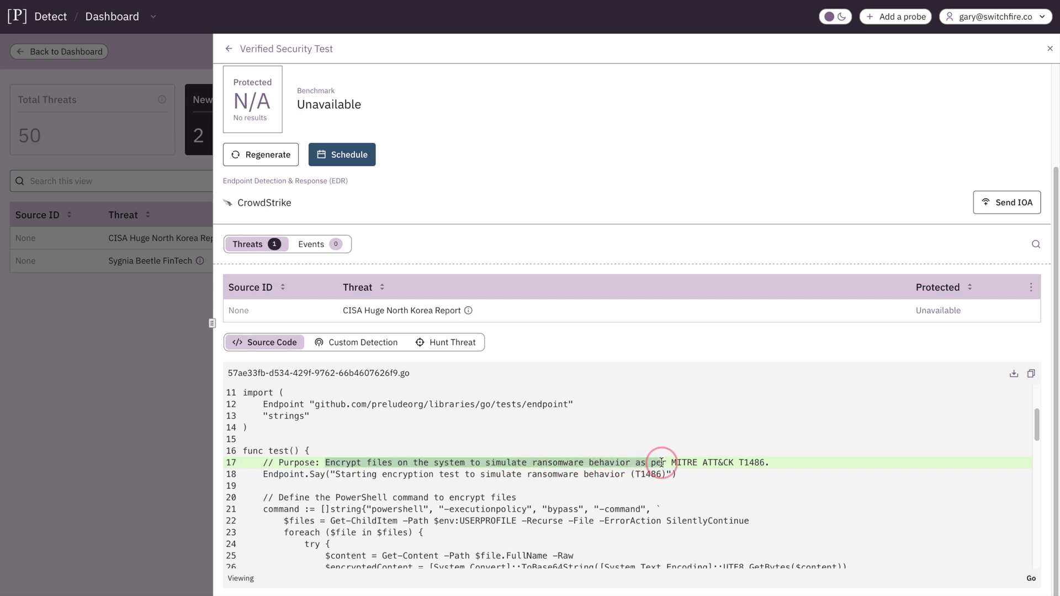
pyautogui.doubleClick(749, 466)
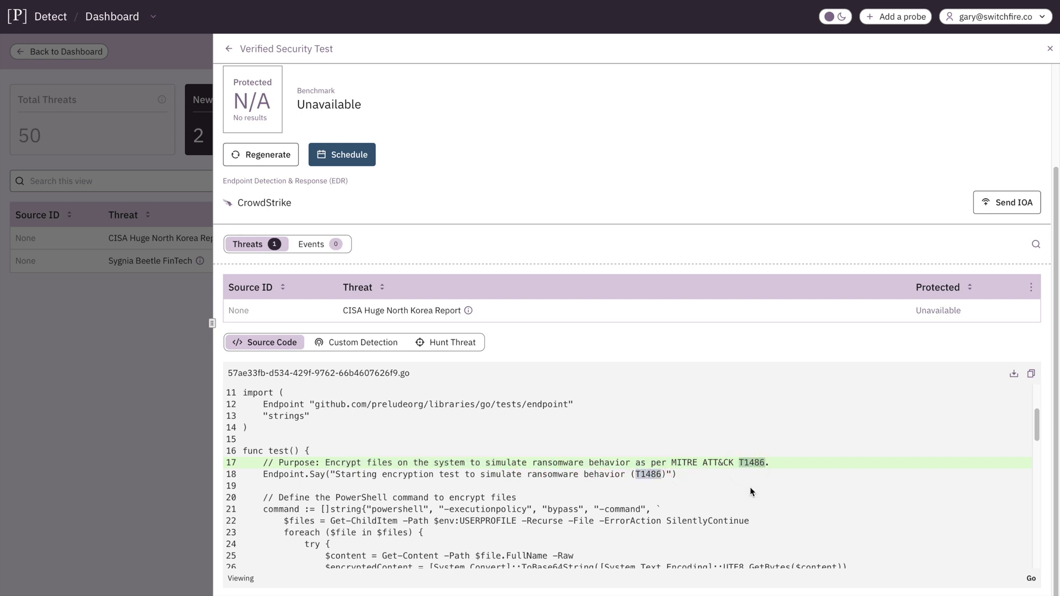
pyautogui.click(360, 342)
pyautogui.click(448, 385)
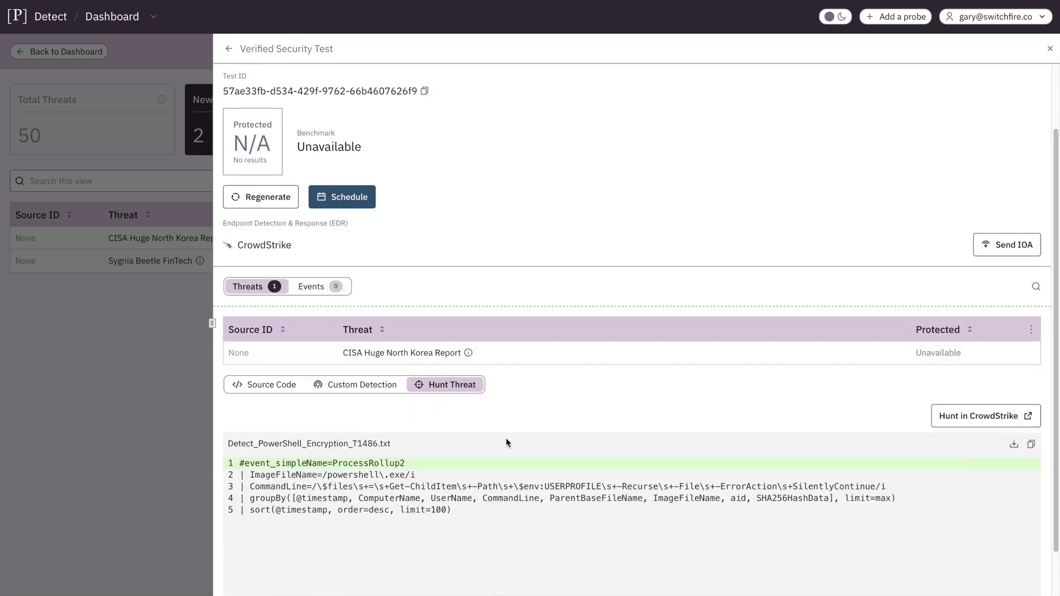
pyautogui.scroll(-1, 505, 438)
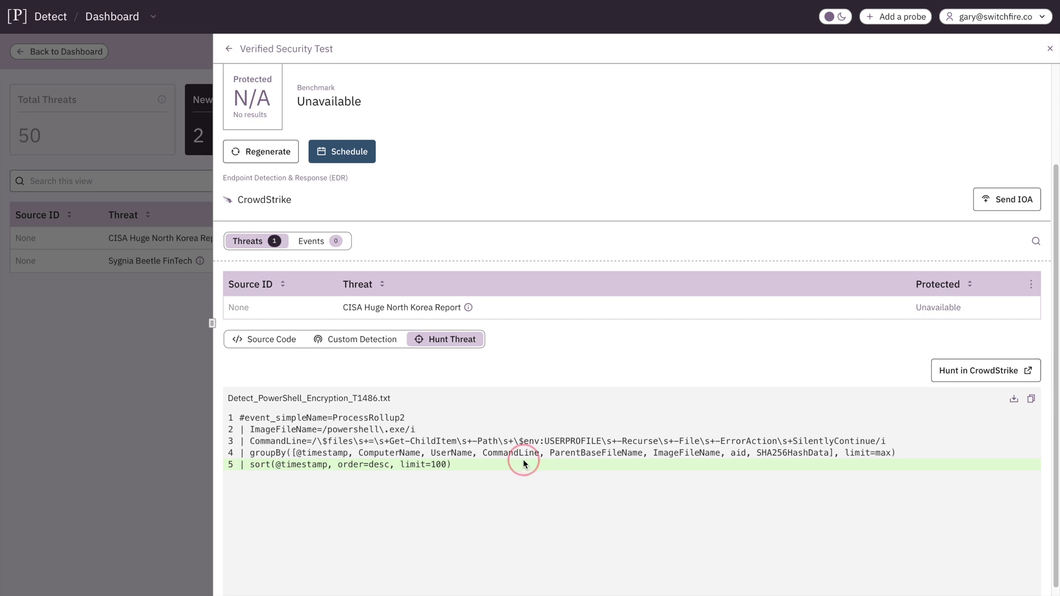
pyautogui.hotkey('alt', 'Left')
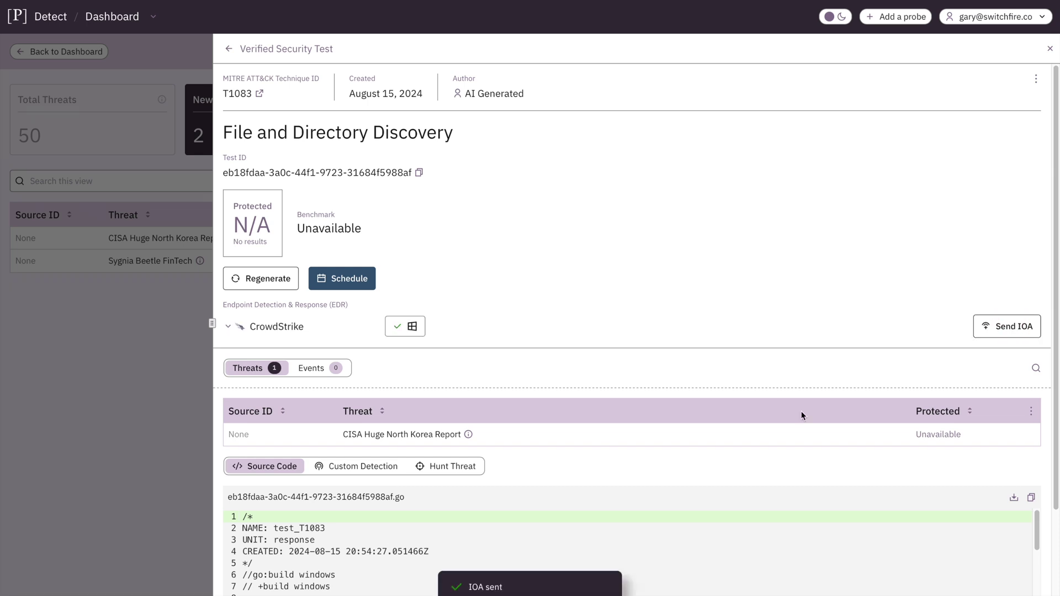
# Confirm the File and Directory Discovery IOA shows Submitted to CrowdStrike, with its submission time.
pyautogui.click(389, 323)
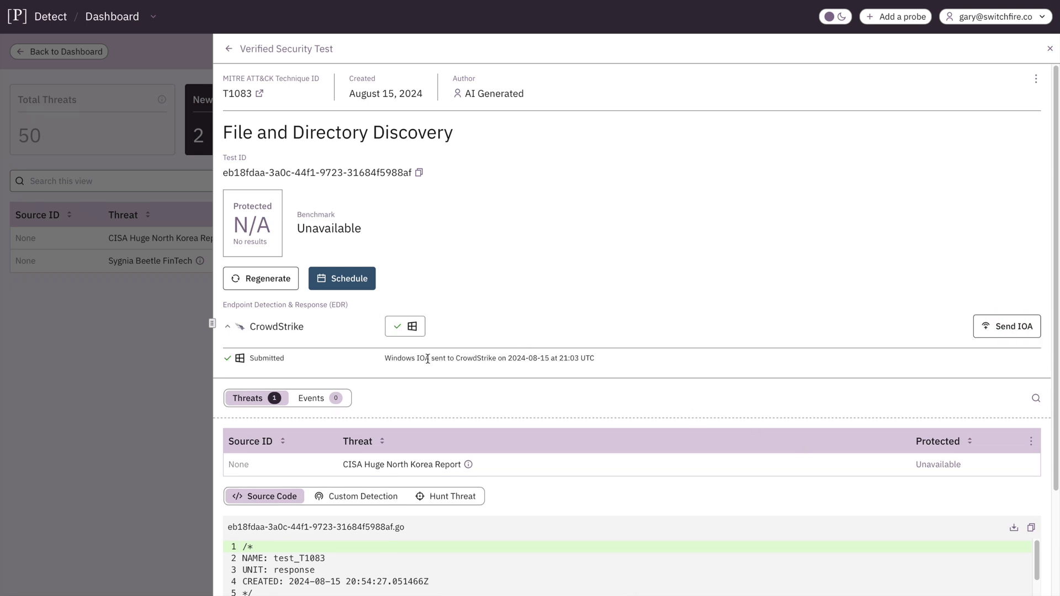
pyautogui.moveTo(429, 358); pyautogui.dragTo(617, 365)
pyautogui.click(610, 313)
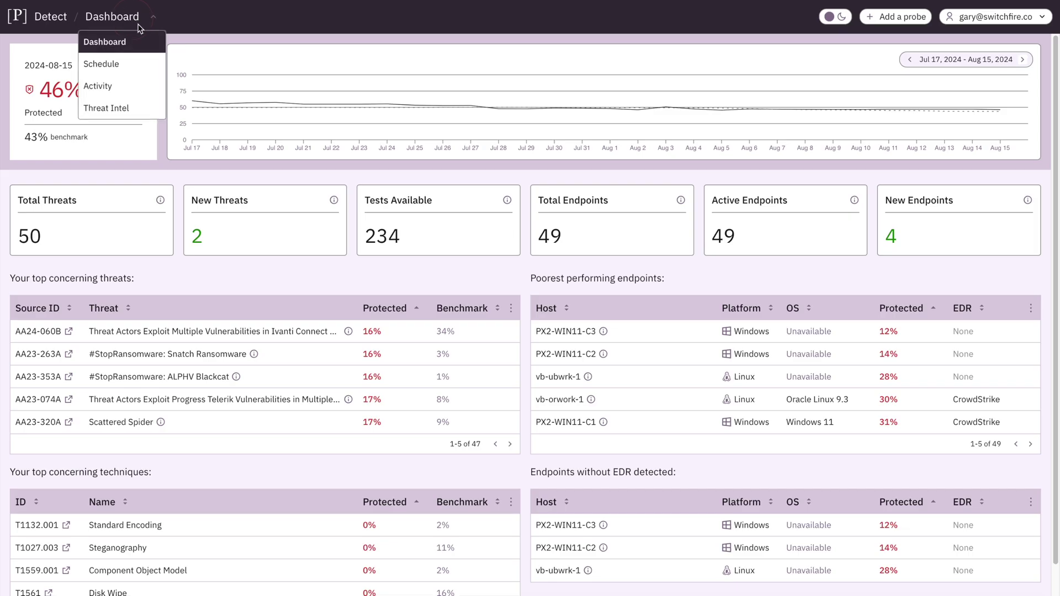
# Open the 2022 Top Routinely Exploited Vulnerabilities threat from the Schedule list.
pyautogui.click(130, 63)
pyautogui.scroll(-10, 317, 255)
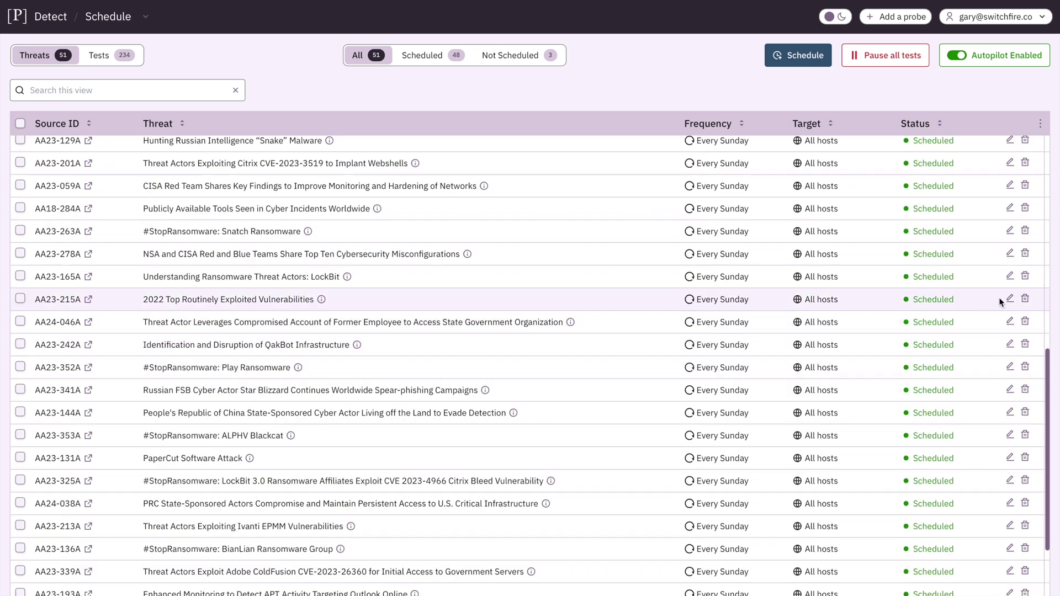
pyautogui.click(257, 299)
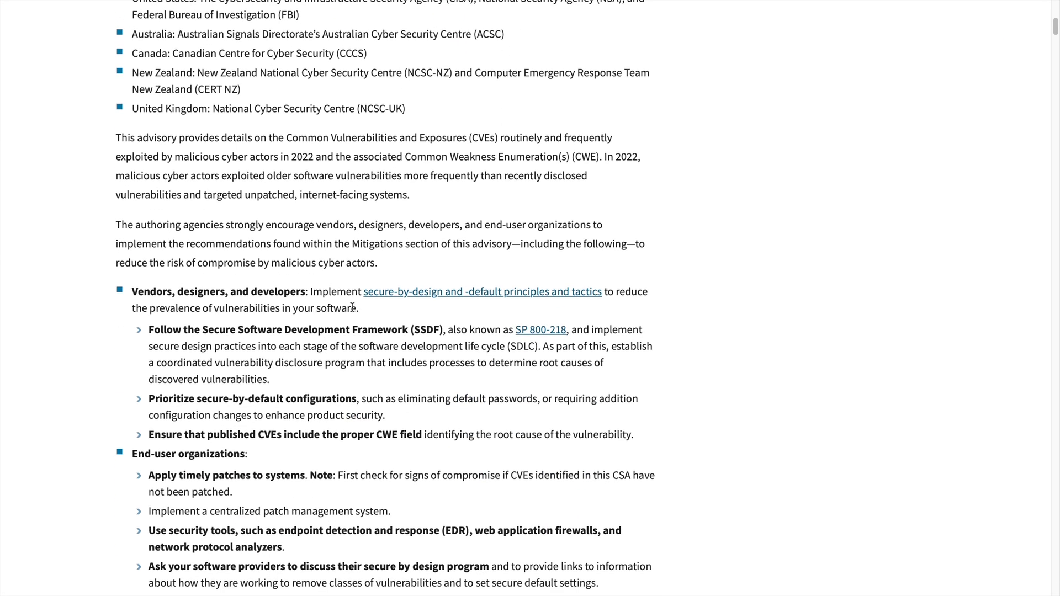
pyautogui.scroll(9, 352, 307)
# Filter endpoints by Endpoint Defense, first Defender, then CrowdStrike.
pyautogui.click(122, 4)
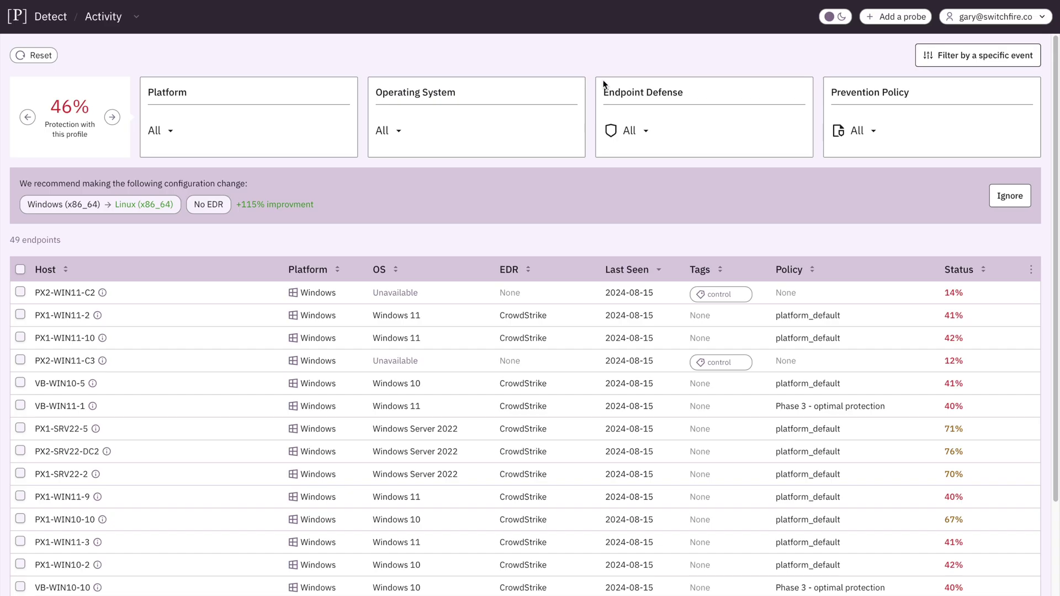
pyautogui.click(647, 132)
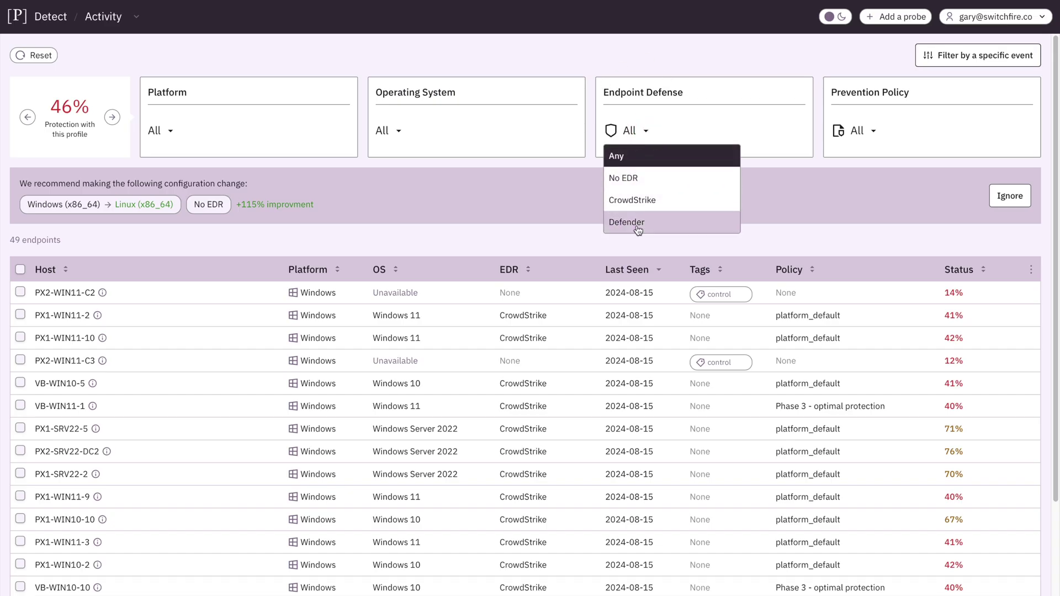
pyautogui.click(638, 228)
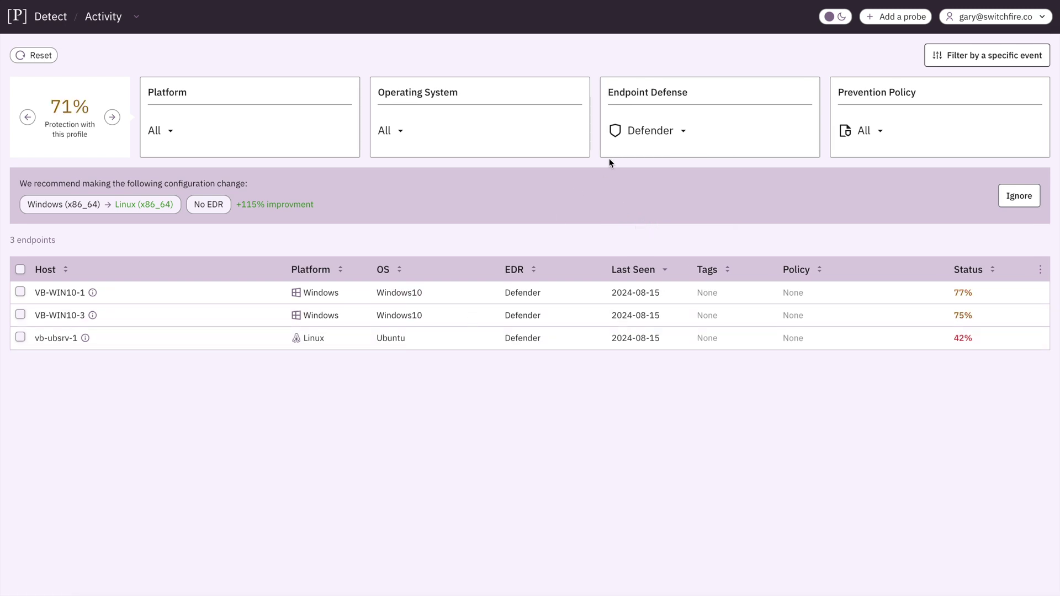
pyautogui.click(634, 130)
pyautogui.click(638, 200)
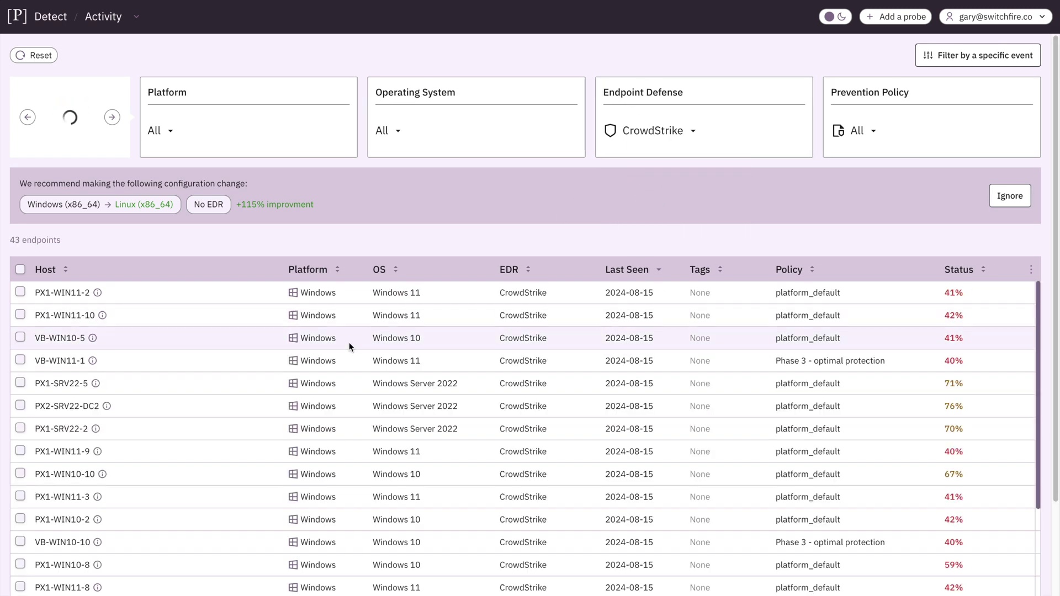
# Open endpoint VB-WIN11-1 and review its Tests and Events lists.
pyautogui.click(62, 360)
pyautogui.scroll(-3, 343, 380)
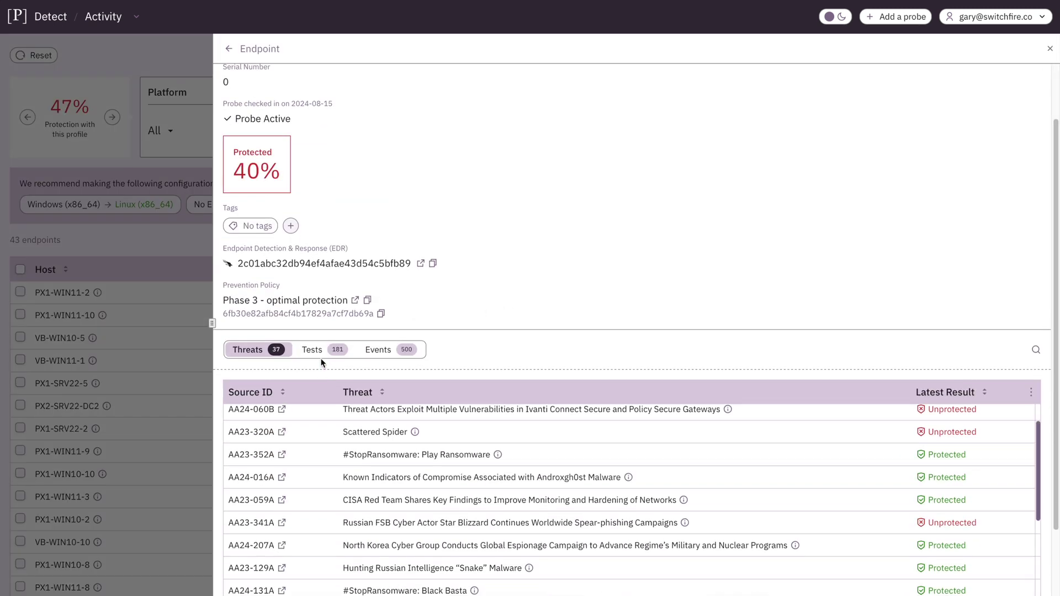
pyautogui.click(311, 350)
pyautogui.click(379, 358)
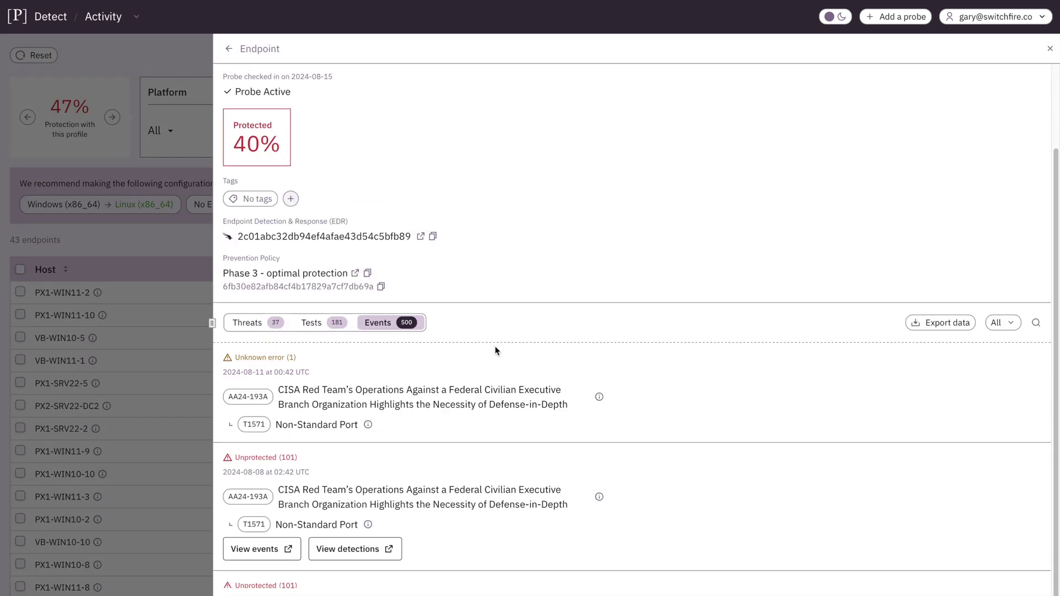